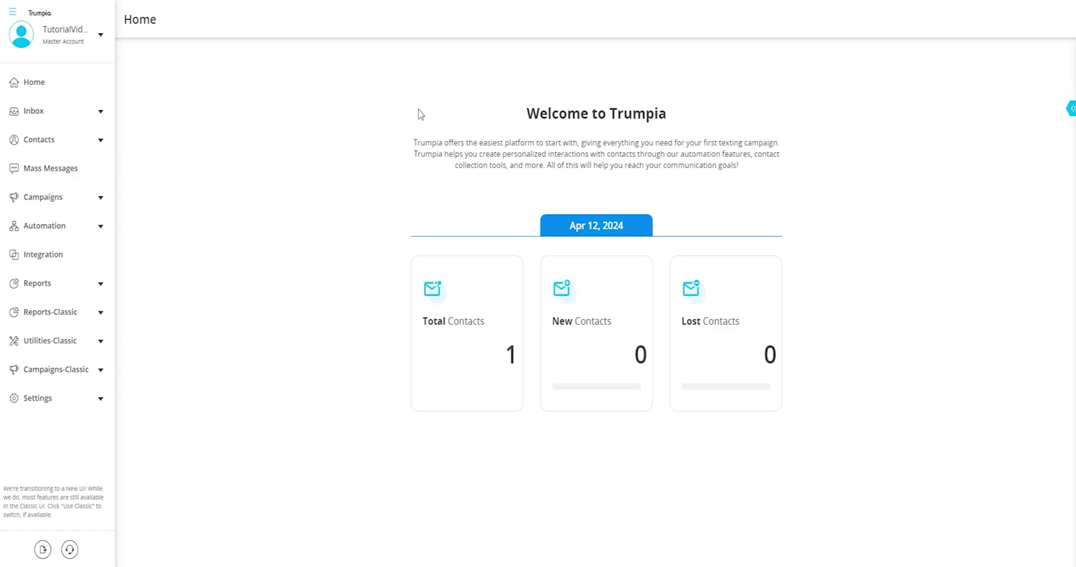
Step: Open the automation Workbench and start creating a workflow
{"action": "left_click", "coordinate": [99, 225]}
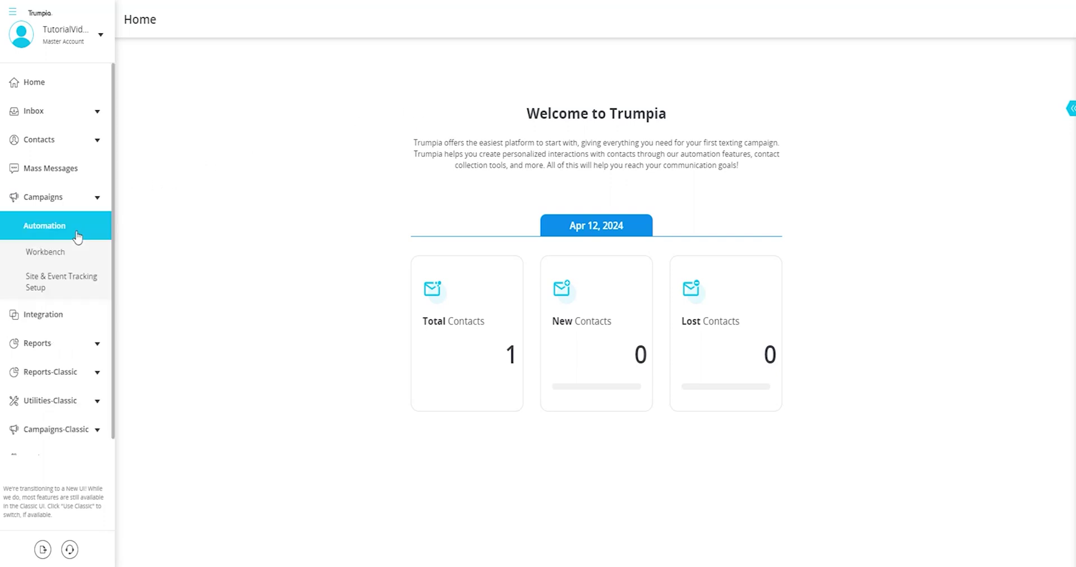
{"action": "left_click", "coordinate": [45, 255]}
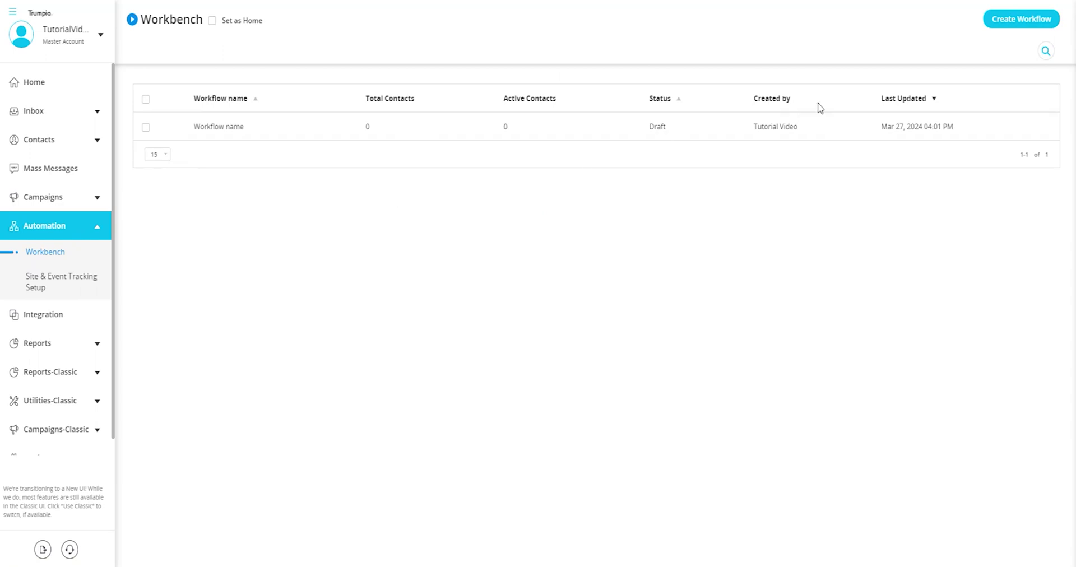
{"action": "left_click", "coordinate": [1008, 22]}
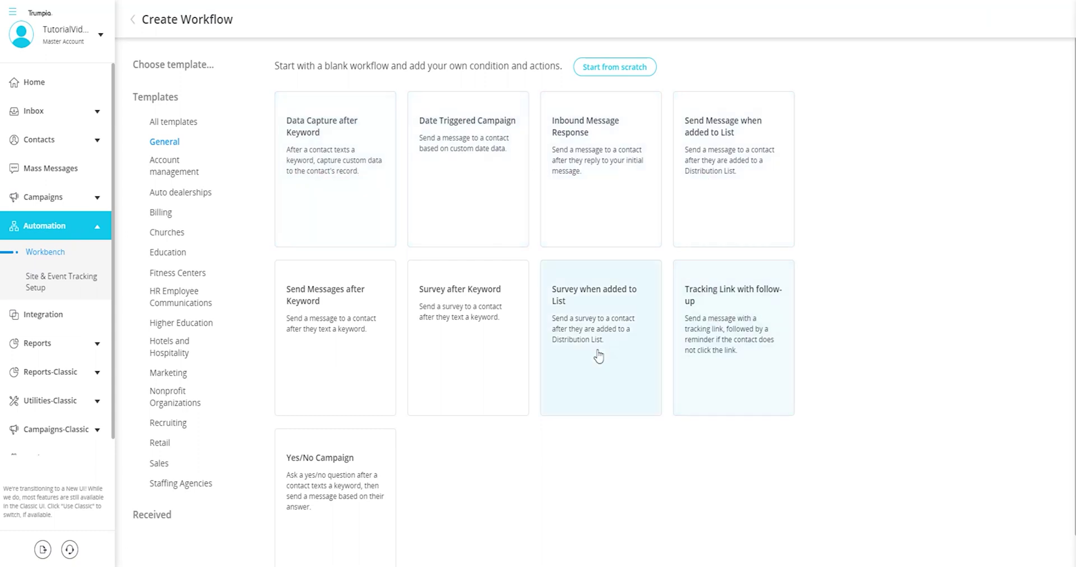
Step: Browse the complete range of workflow templates, and start a blank workflow from scratch instead
{"action": "left_click", "coordinate": [181, 127]}
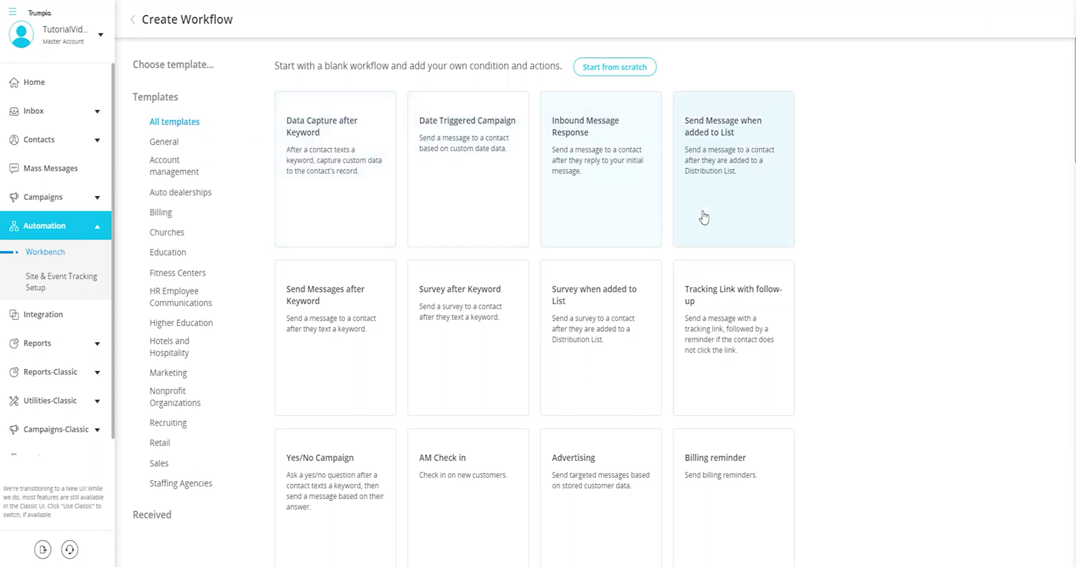
{"action": "scroll", "coordinate": [704, 217], "scroll_direction": "down", "scroll_amount": 10}
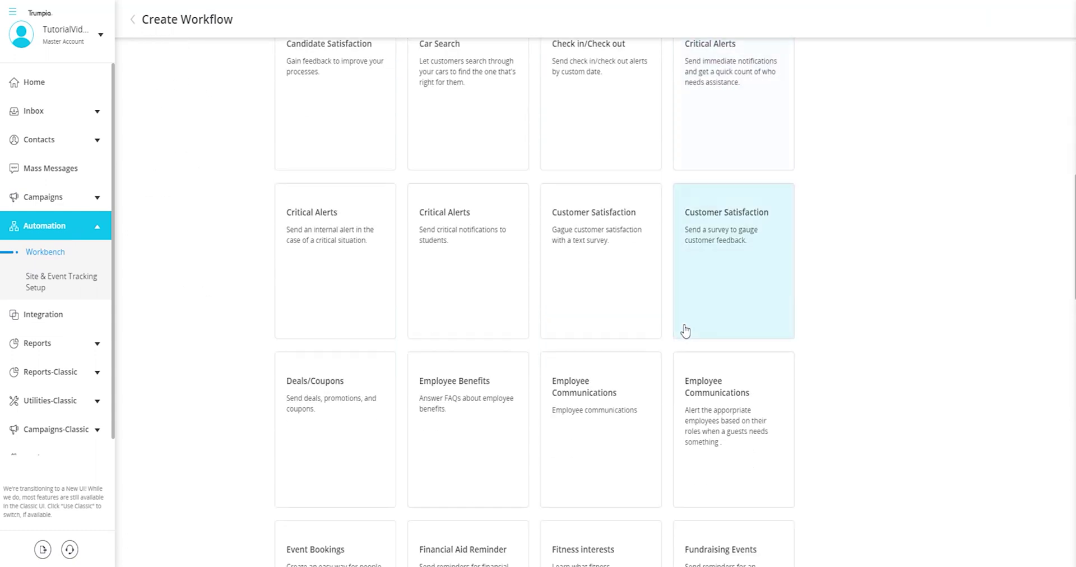
{"action": "scroll", "coordinate": [686, 331], "scroll_direction": "down", "scroll_amount": 15}
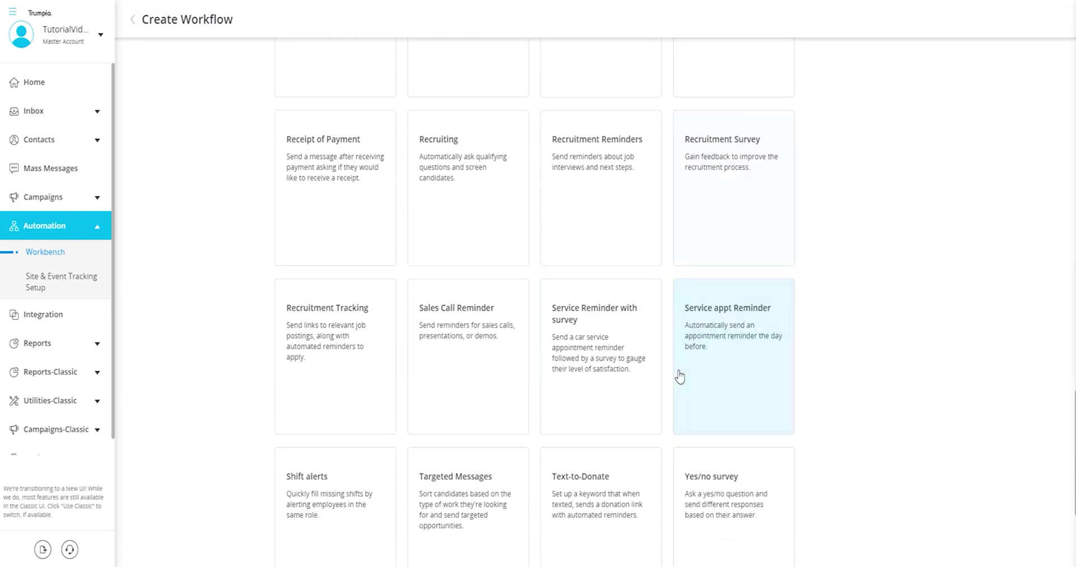
{"action": "scroll", "coordinate": [680, 377], "scroll_direction": "down", "scroll_amount": 3}
{"action": "scroll", "coordinate": [658, 384], "scroll_direction": "up", "scroll_amount": 12}
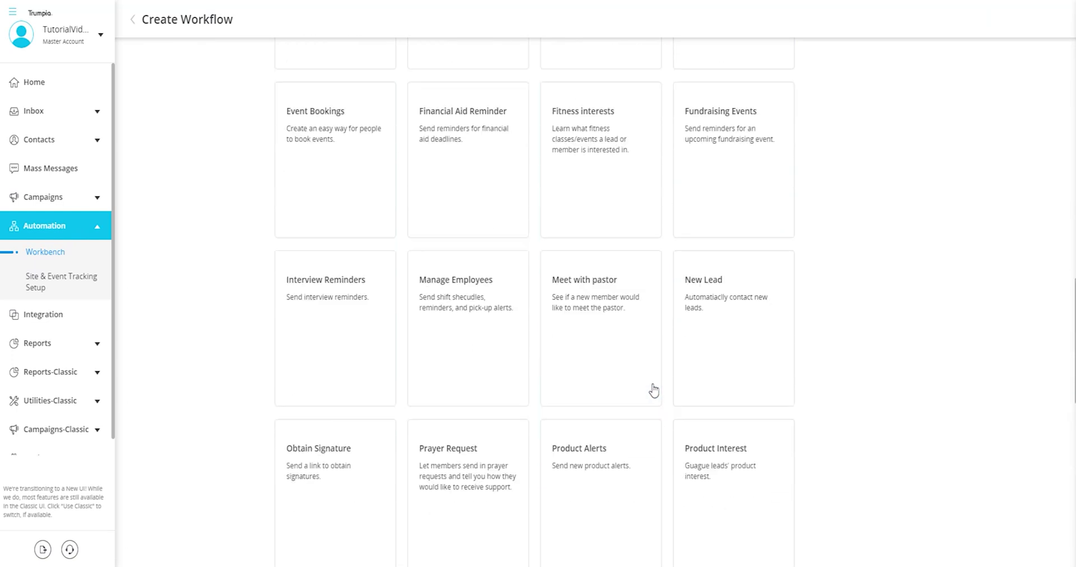
{"action": "scroll", "coordinate": [654, 391], "scroll_direction": "up", "scroll_amount": 18}
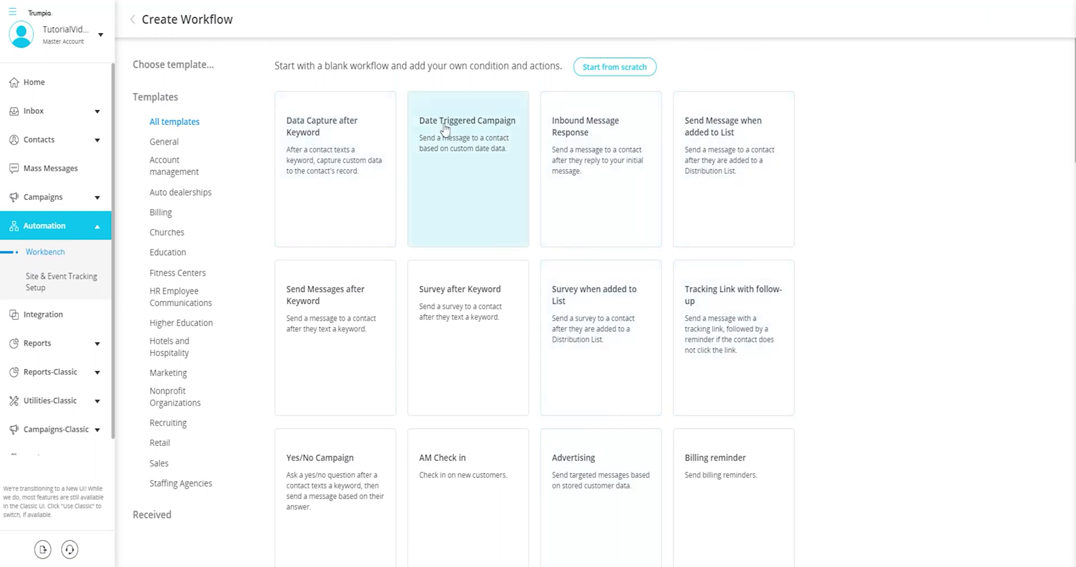
{"action": "left_click", "coordinate": [620, 67]}
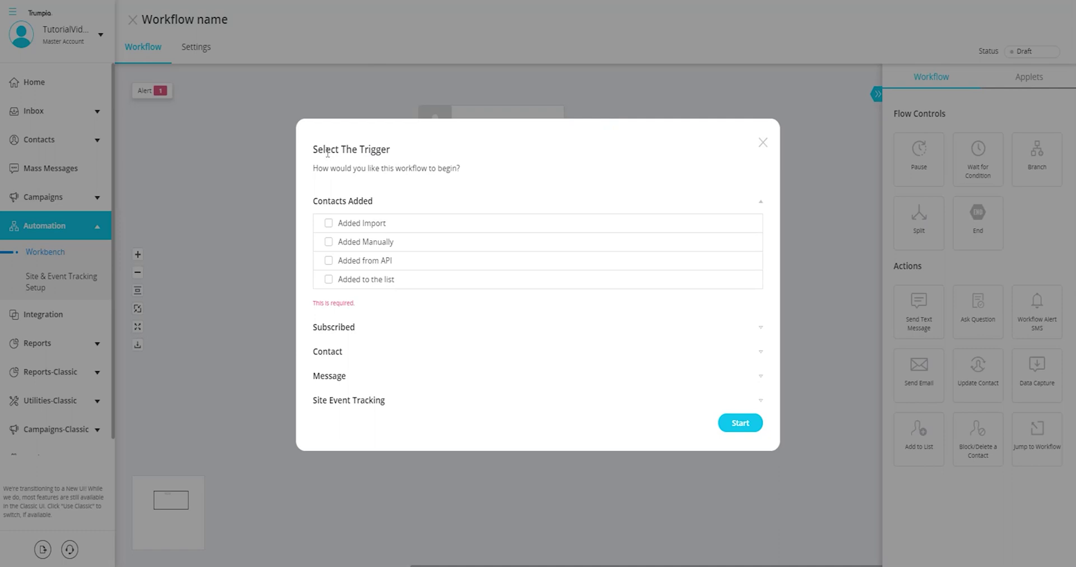
Step: Review the trigger options offered under Contacts Added, Subscribed, Contact, Message and Site Event Tracking
{"action": "left_click_drag", "start_coordinate": [317, 150], "coordinate": [415, 159]}
{"action": "left_click", "coordinate": [420, 159]}
{"action": "left_click", "coordinate": [328, 333]}
{"action": "left_click", "coordinate": [329, 349]}
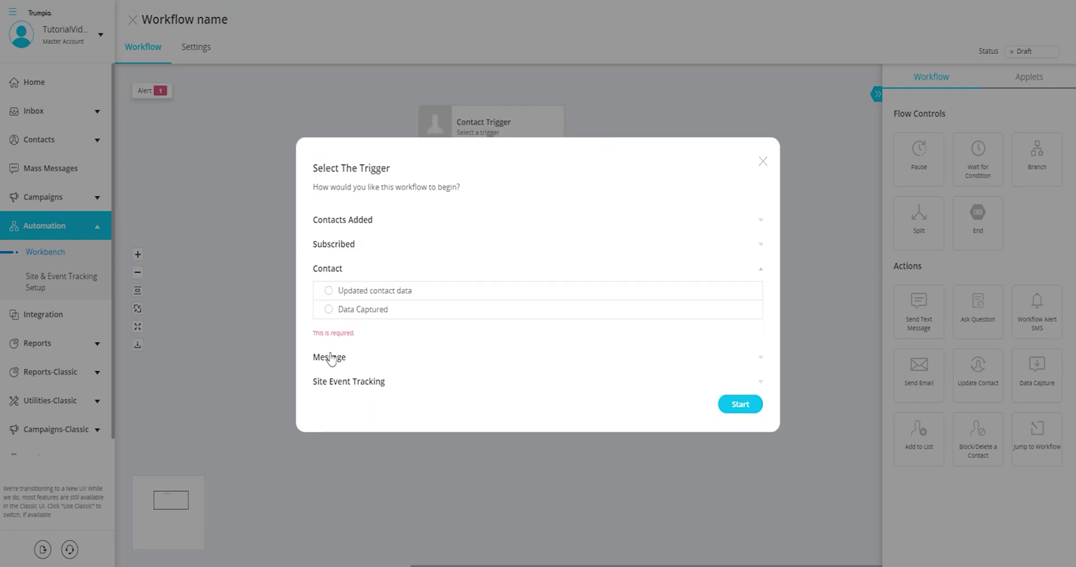
{"action": "left_click", "coordinate": [331, 358]}
{"action": "left_click", "coordinate": [335, 394]}
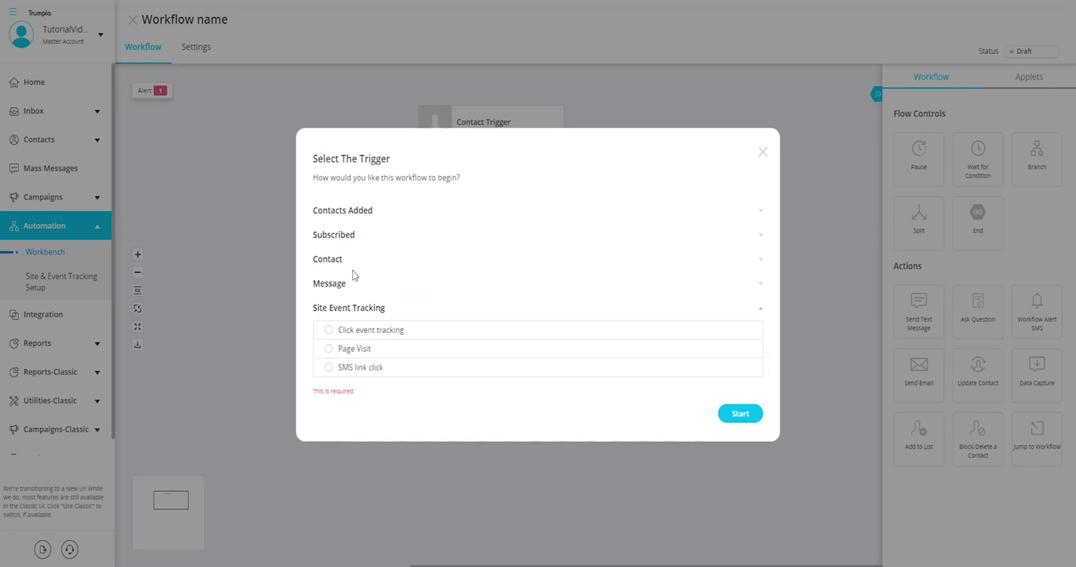
{"action": "left_click", "coordinate": [358, 212]}
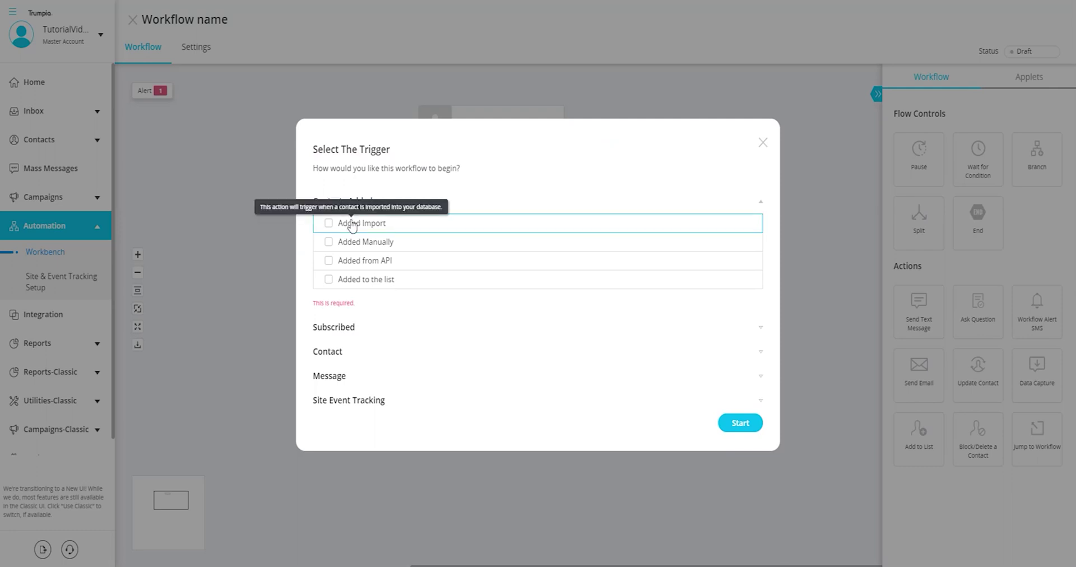
{"action": "left_click", "coordinate": [335, 327]}
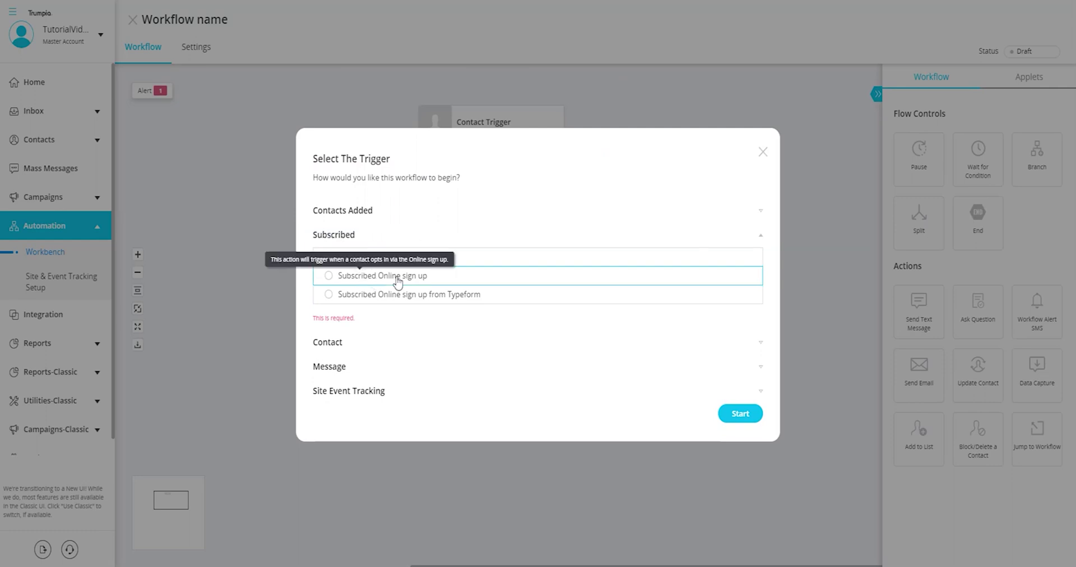
{"action": "left_click", "coordinate": [352, 212]}
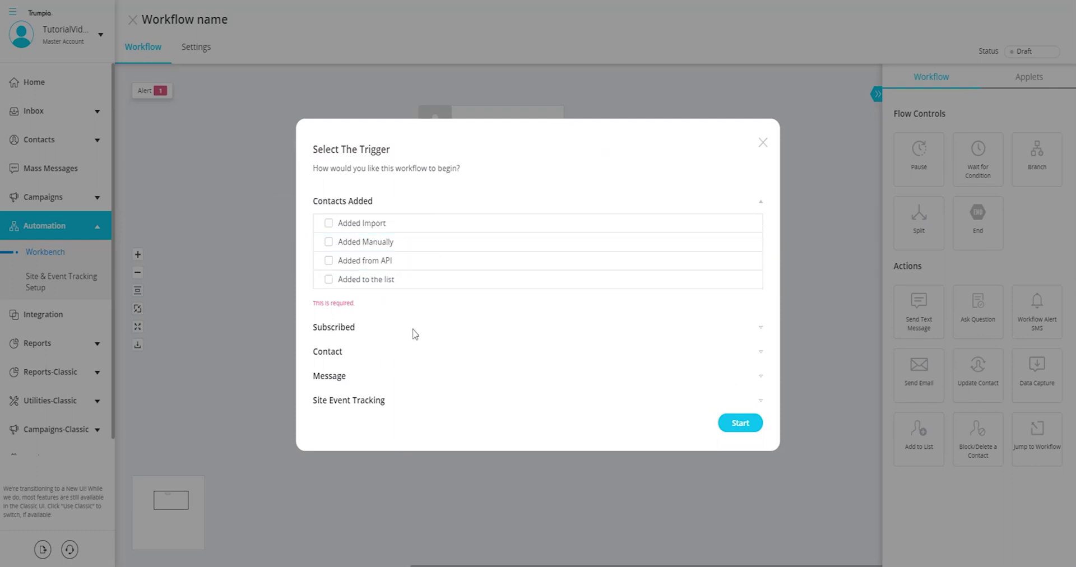
Step: Set the workflow's trigger to Added to the list for the Employees distribution list, and save the Contact Trigger
{"action": "left_click", "coordinate": [737, 428]}
{"action": "left_click", "coordinate": [372, 284]}
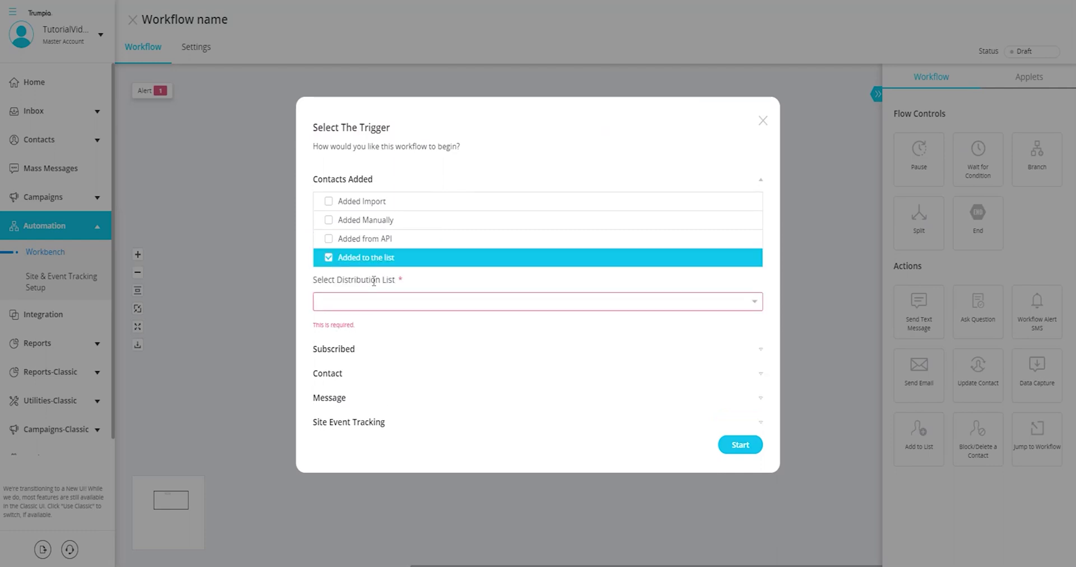
{"action": "left_click", "coordinate": [755, 302]}
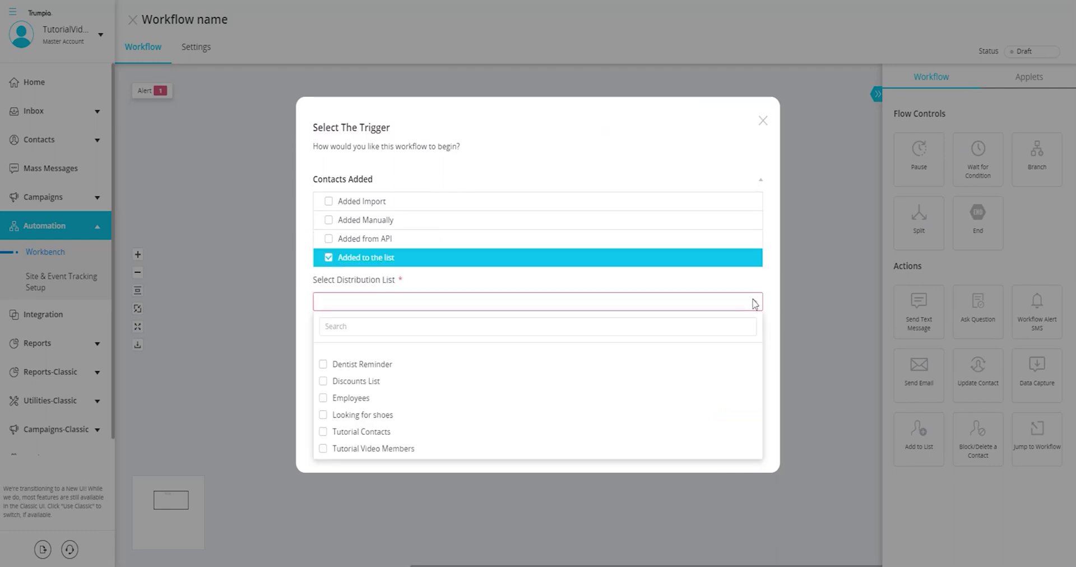
{"action": "left_click", "coordinate": [324, 398]}
{"action": "left_click", "coordinate": [757, 310]}
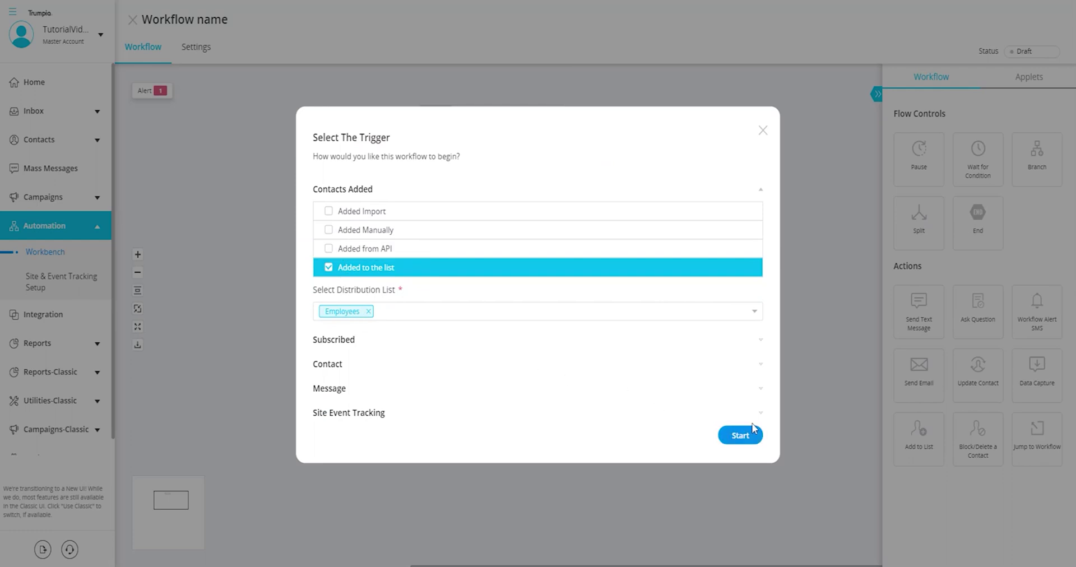
{"action": "left_click", "coordinate": [735, 443]}
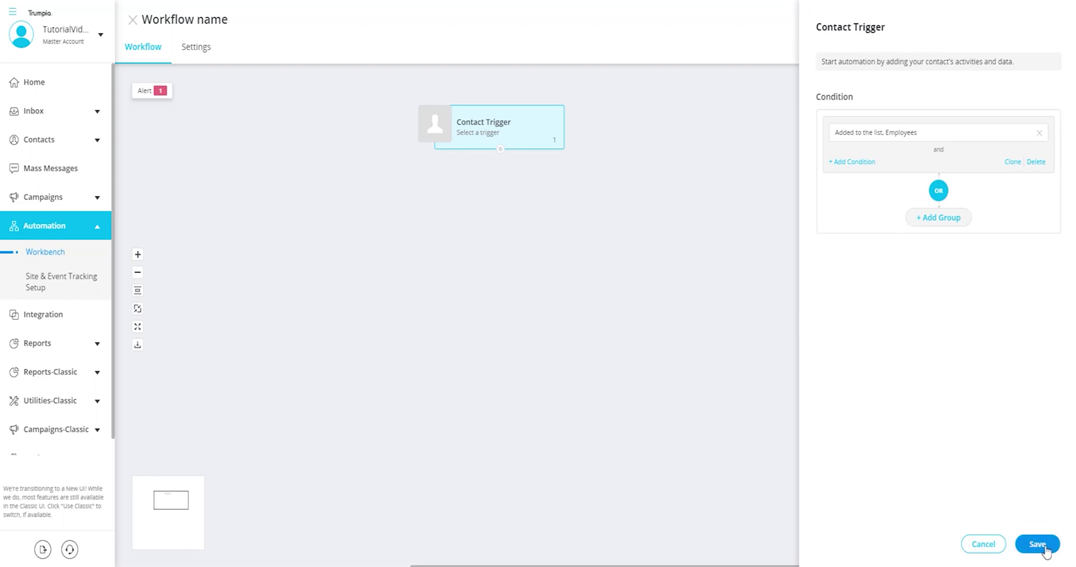
{"action": "left_click", "coordinate": [1037, 544]}
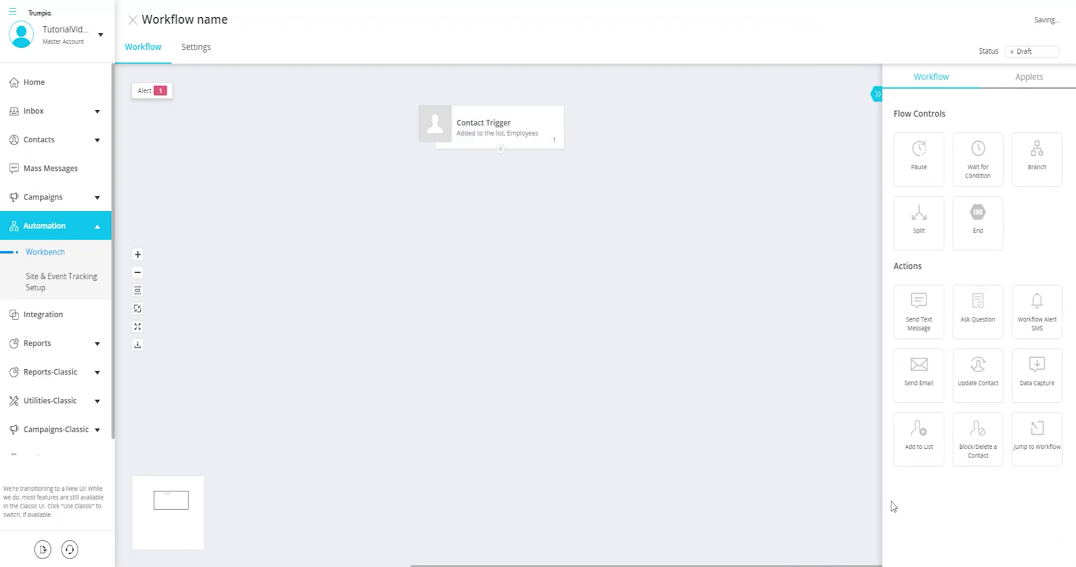
Step: Try placing Send Text Message and Pause tiles on the workflow canvas, and delete the Pause tile
{"action": "left_click_drag", "start_coordinate": [919, 309], "coordinate": [586, 286]}
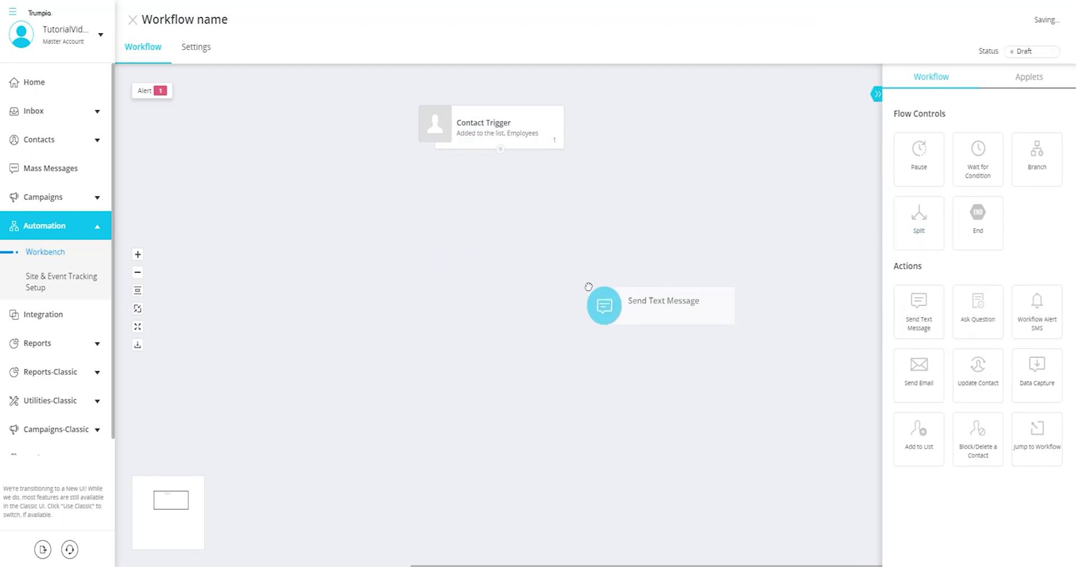
{"action": "left_click", "coordinate": [738, 278]}
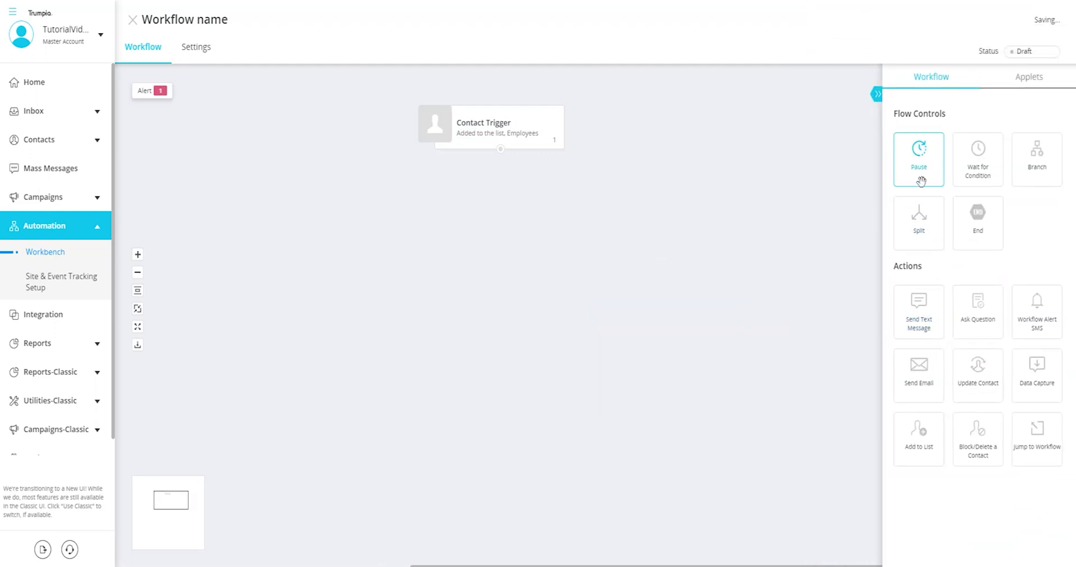
{"action": "left_click_drag", "start_coordinate": [917, 168], "coordinate": [541, 219]}
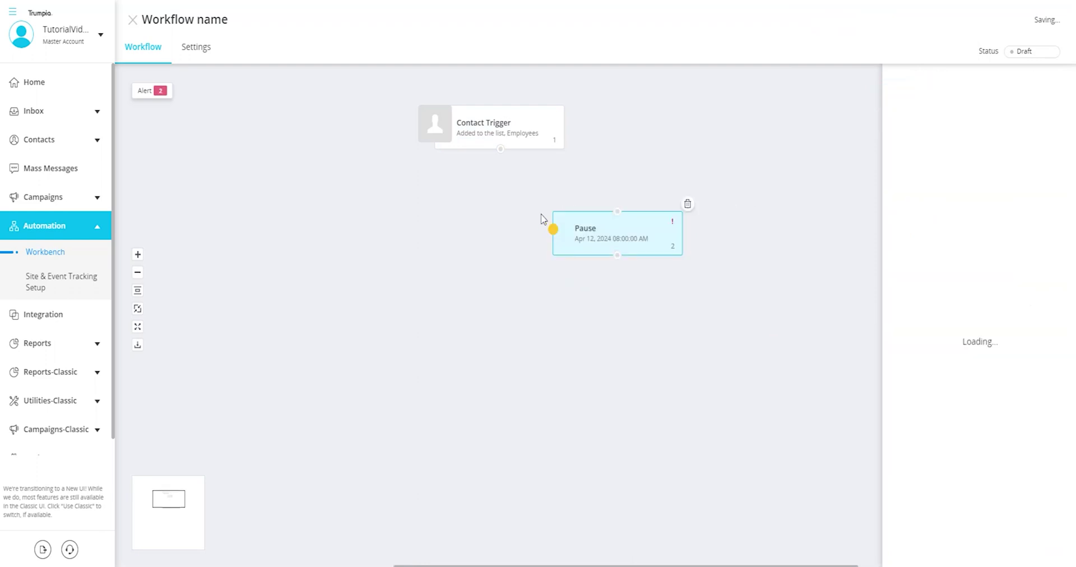
{"action": "left_click", "coordinate": [688, 204]}
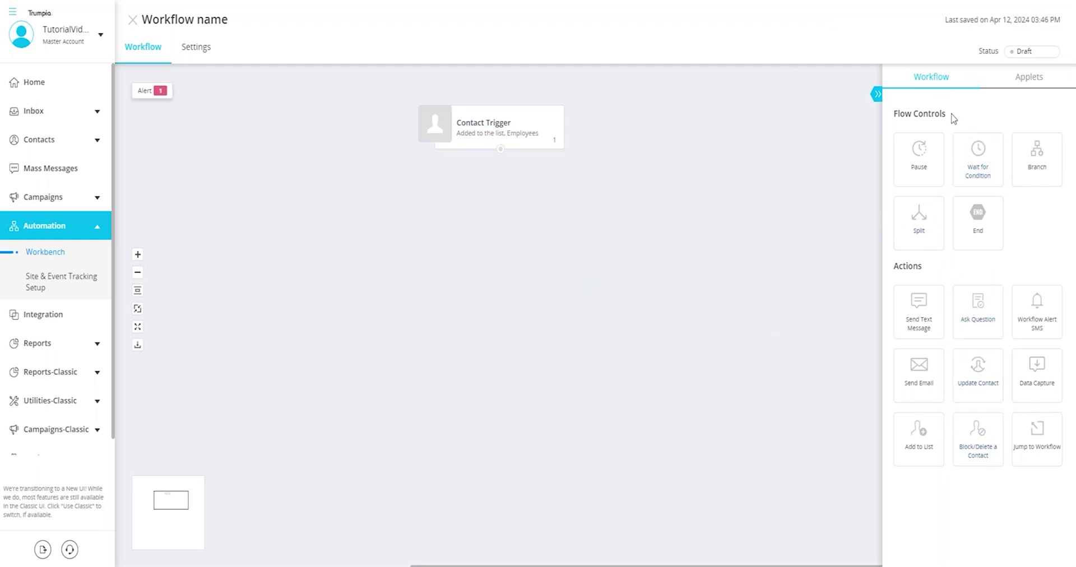
{"action": "left_click_drag", "start_coordinate": [953, 117], "coordinate": [891, 119]}
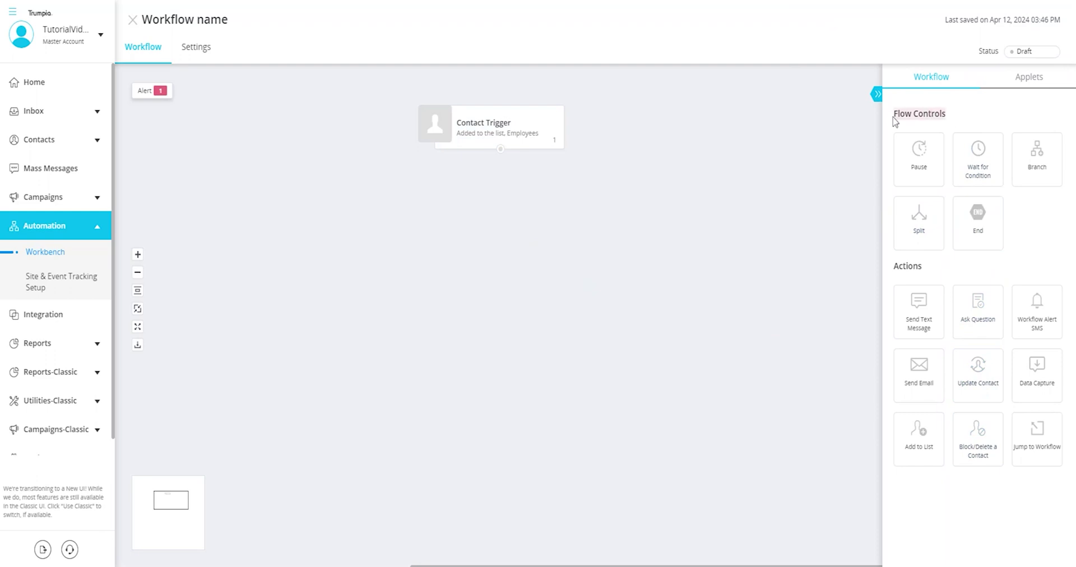
{"action": "left_click_drag", "start_coordinate": [927, 273], "coordinate": [887, 273]}
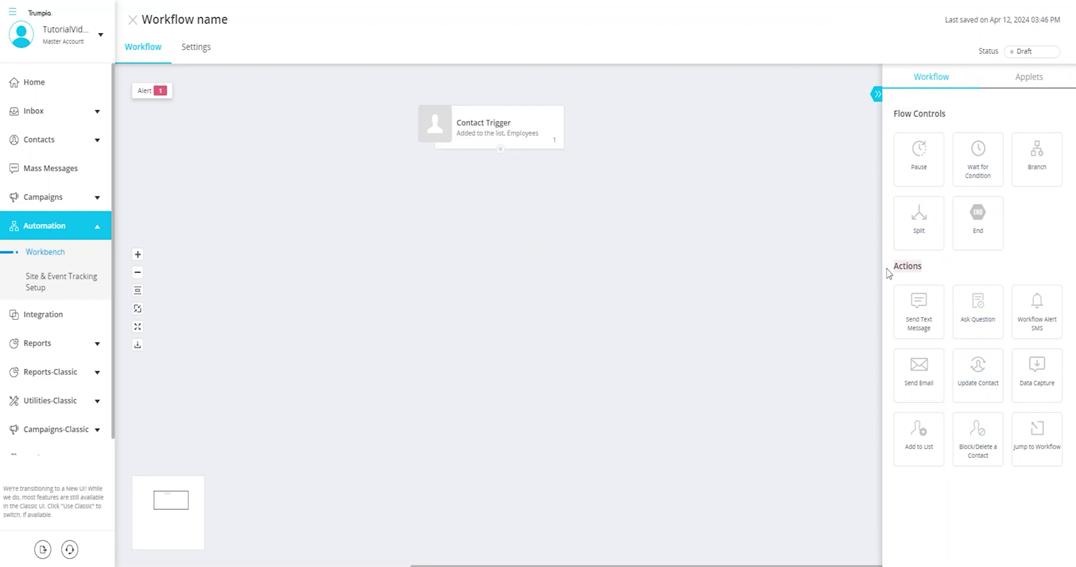
{"action": "left_click", "coordinate": [934, 276]}
Step: Review the workflow's name, duration and re-enrollment settings, and apply them
{"action": "left_click", "coordinate": [190, 52]}
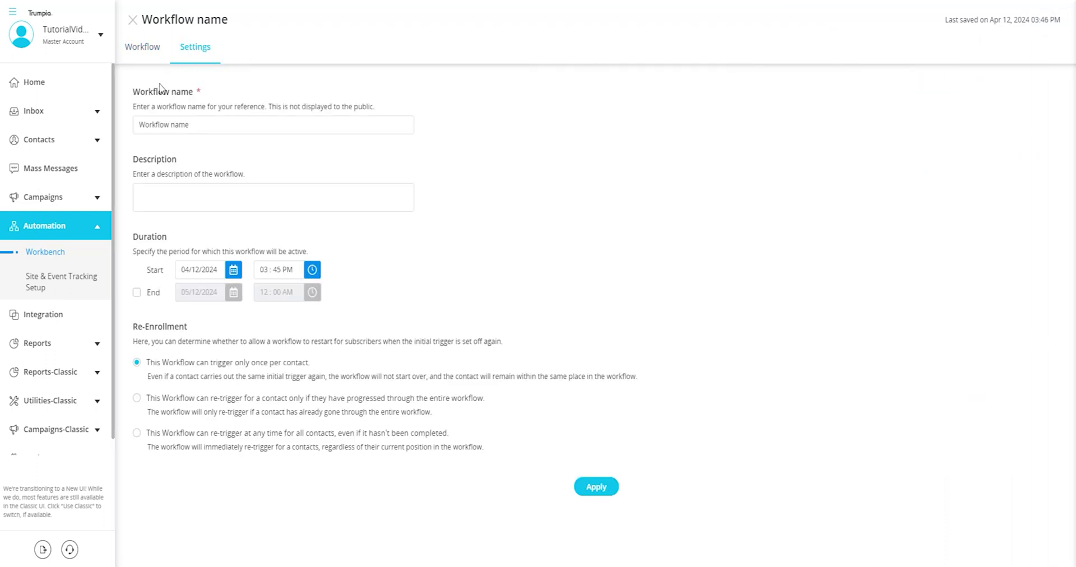
{"action": "left_click_drag", "start_coordinate": [203, 124], "coordinate": [132, 126]}
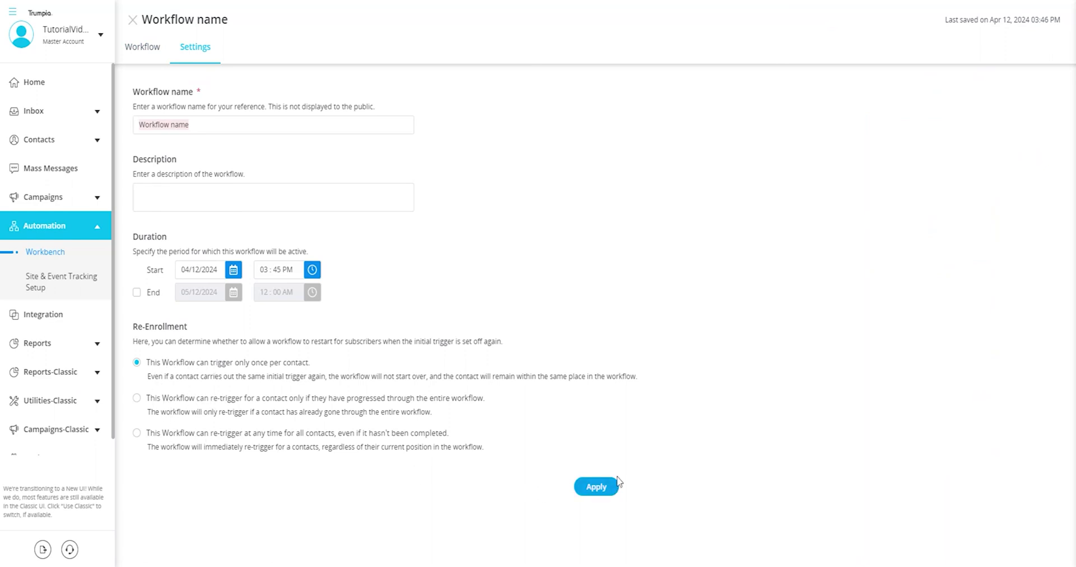
{"action": "left_click", "coordinate": [593, 483]}
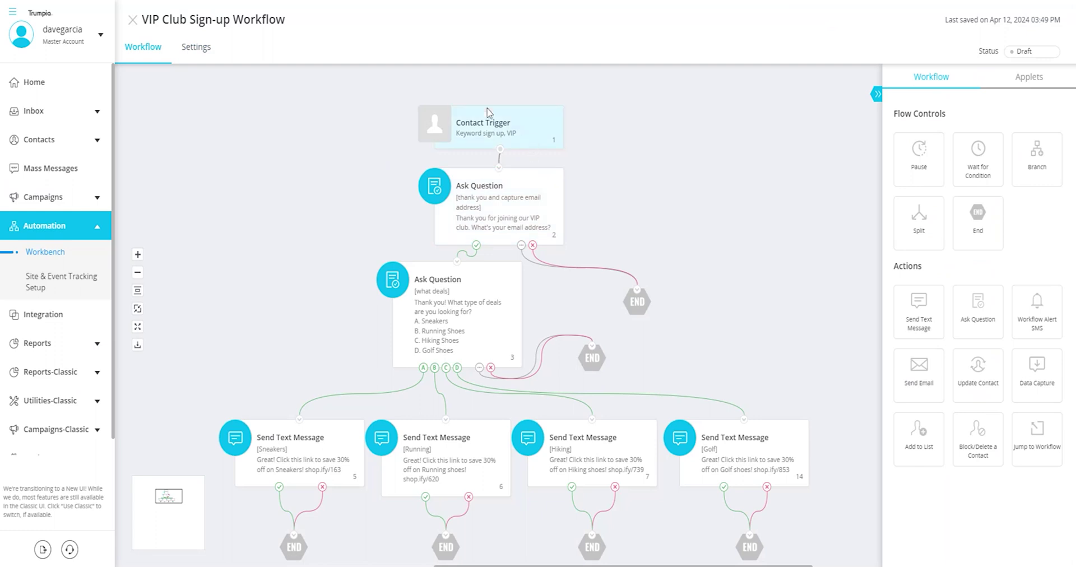
Step: Examine the VIP Club Sign-up Workflow's contact trigger condition and the question that captures the email address, closing both without saving
{"action": "left_click", "coordinate": [511, 134]}
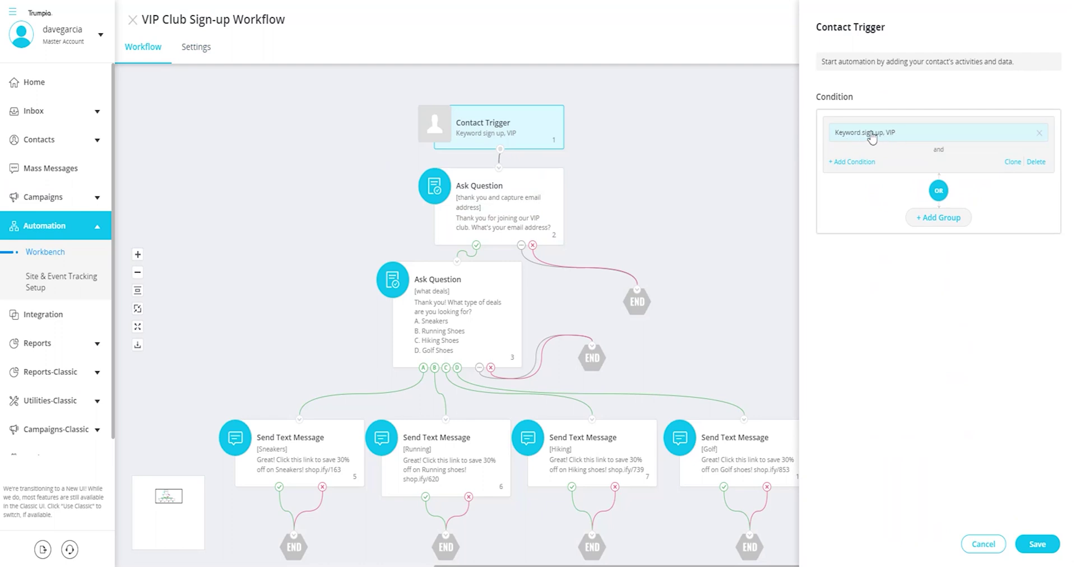
{"action": "left_click", "coordinate": [982, 544]}
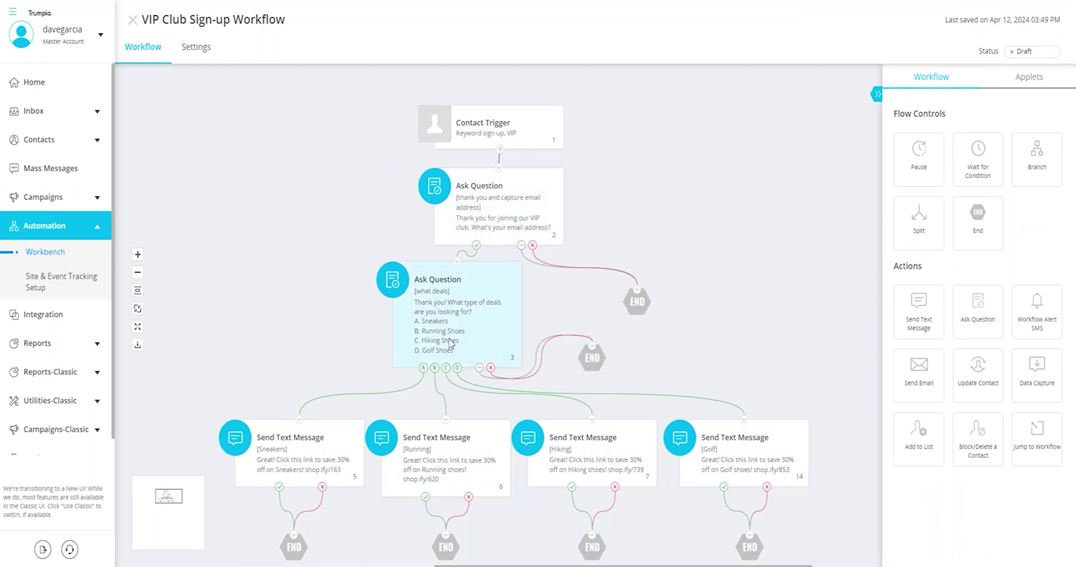
{"action": "left_click", "coordinate": [502, 203]}
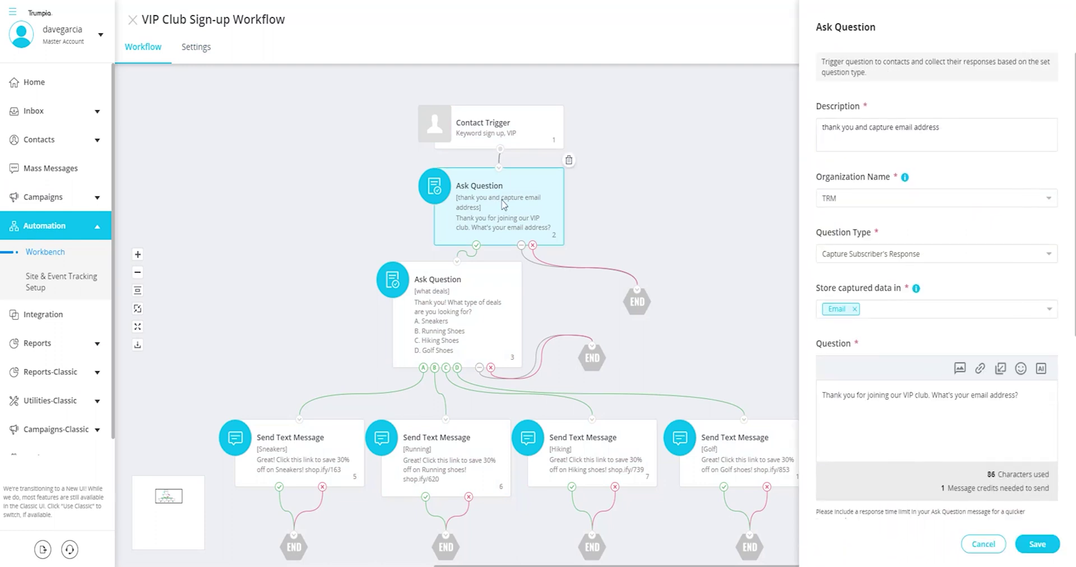
{"action": "left_click_drag", "start_coordinate": [822, 399], "coordinate": [1017, 401]}
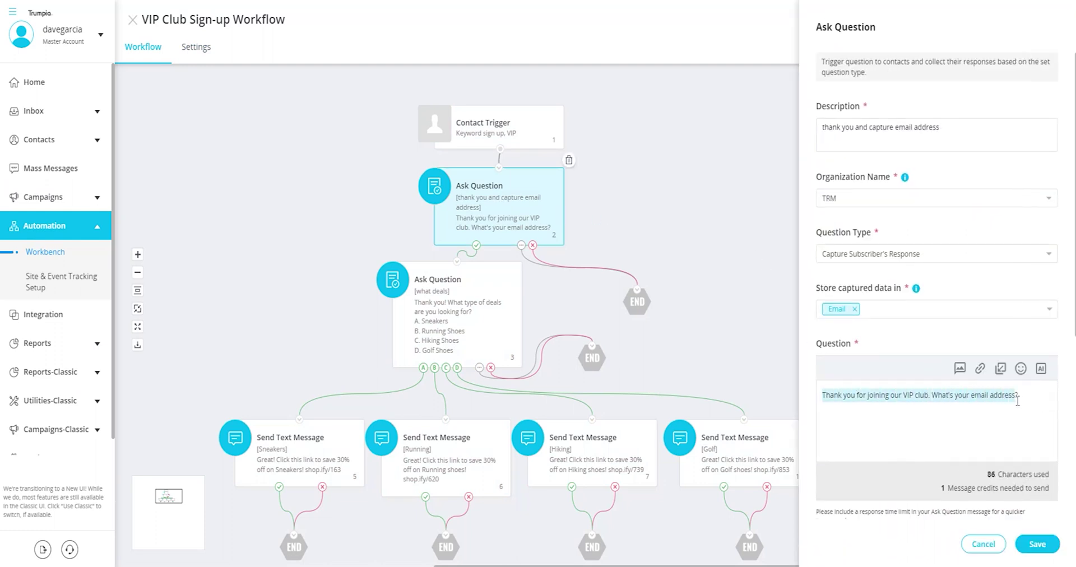
{"action": "left_click", "coordinate": [963, 397]}
{"action": "left_click_drag", "start_coordinate": [932, 398], "coordinate": [1021, 399]}
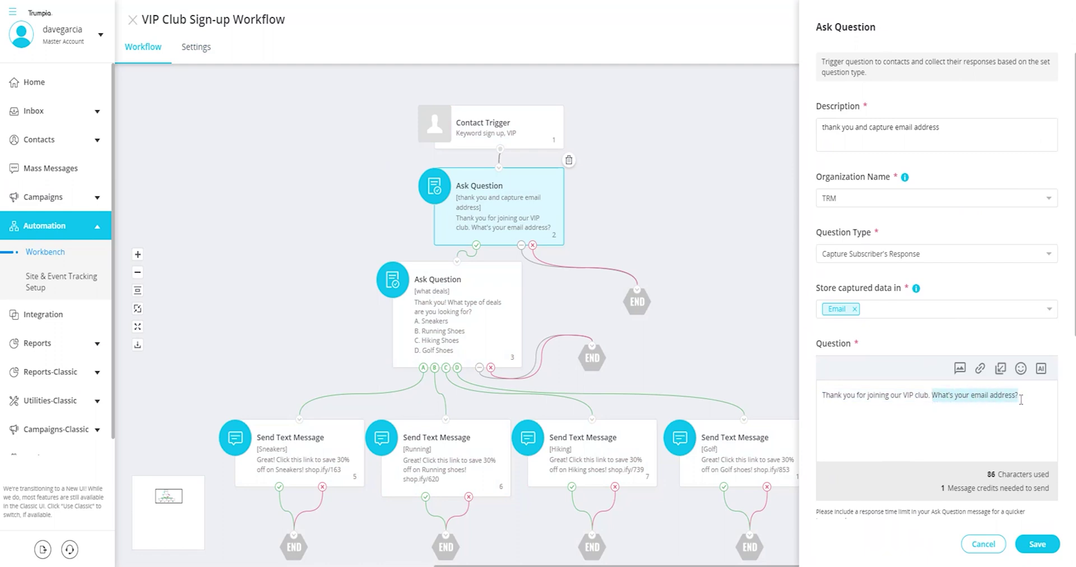
{"action": "left_click", "coordinate": [1023, 413]}
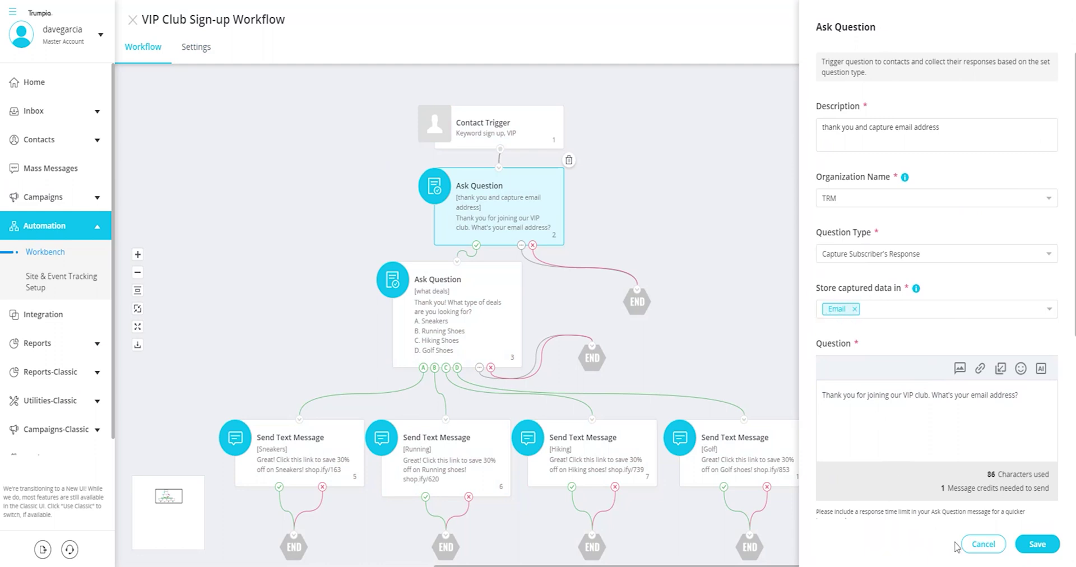
{"action": "left_click", "coordinate": [974, 546]}
Step: Examine the "what deals" multiple-choice question, including its response choices and invalid response message, and close it without saving
{"action": "left_click", "coordinate": [461, 305]}
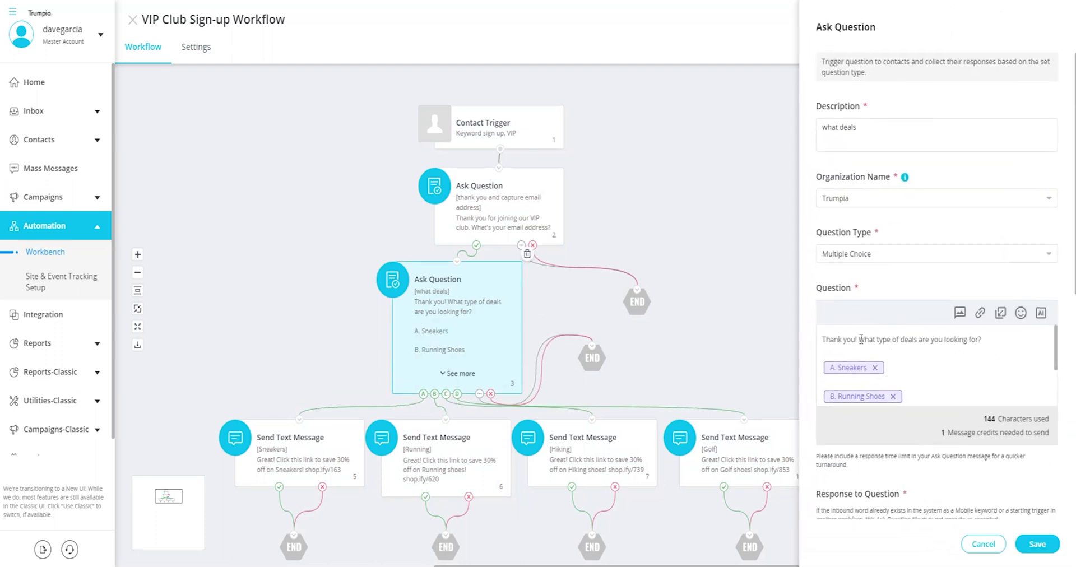
{"action": "left_click_drag", "start_coordinate": [877, 340], "coordinate": [982, 340]}
{"action": "left_click", "coordinate": [985, 368]}
{"action": "scroll", "coordinate": [870, 299], "scroll_direction": "down", "scroll_amount": 5}
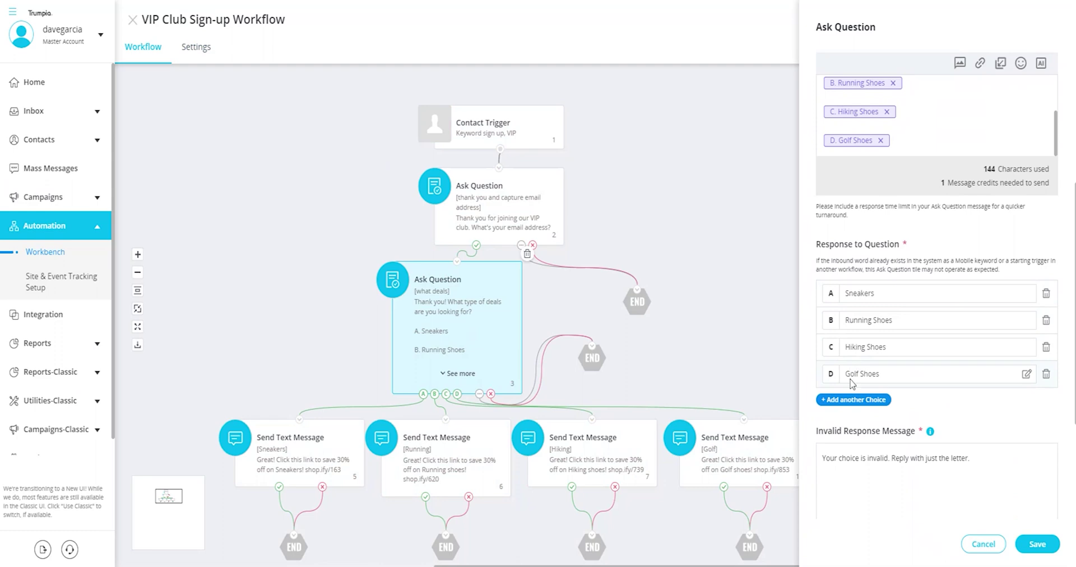
{"action": "scroll", "coordinate": [900, 432], "scroll_direction": "down", "scroll_amount": 2}
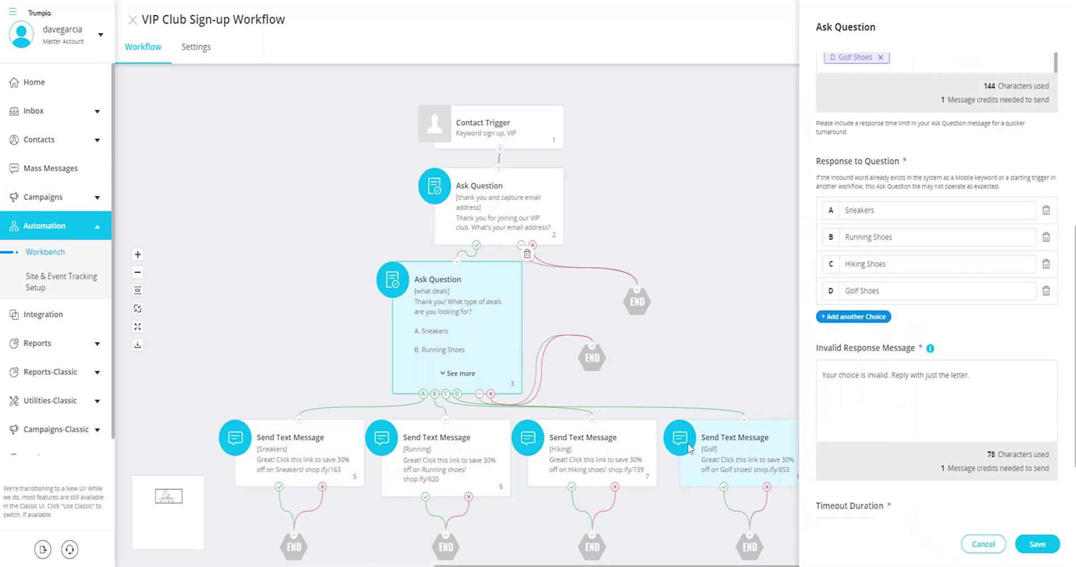
{"action": "left_click", "coordinate": [981, 545]}
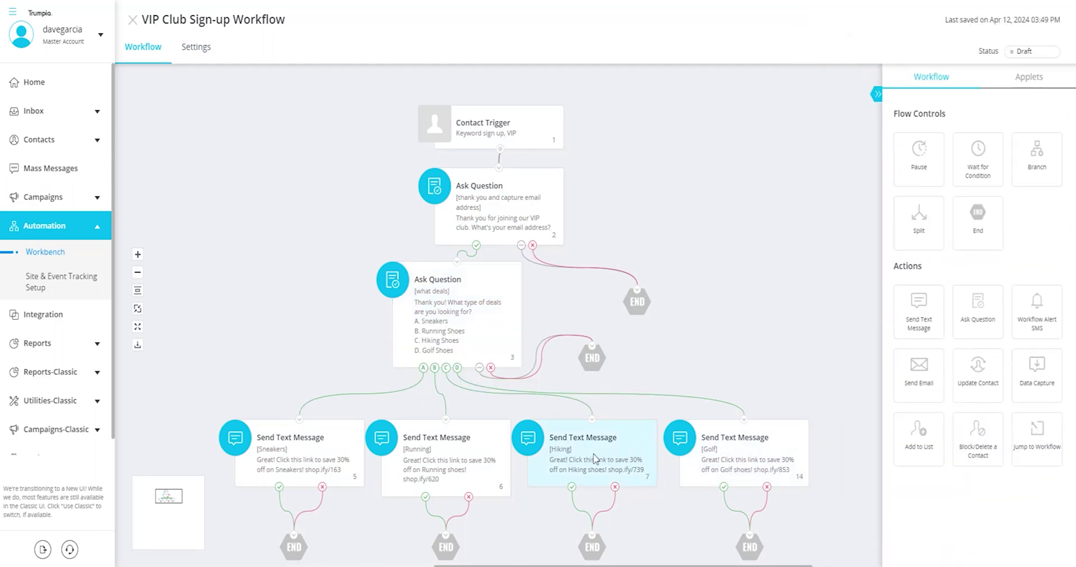